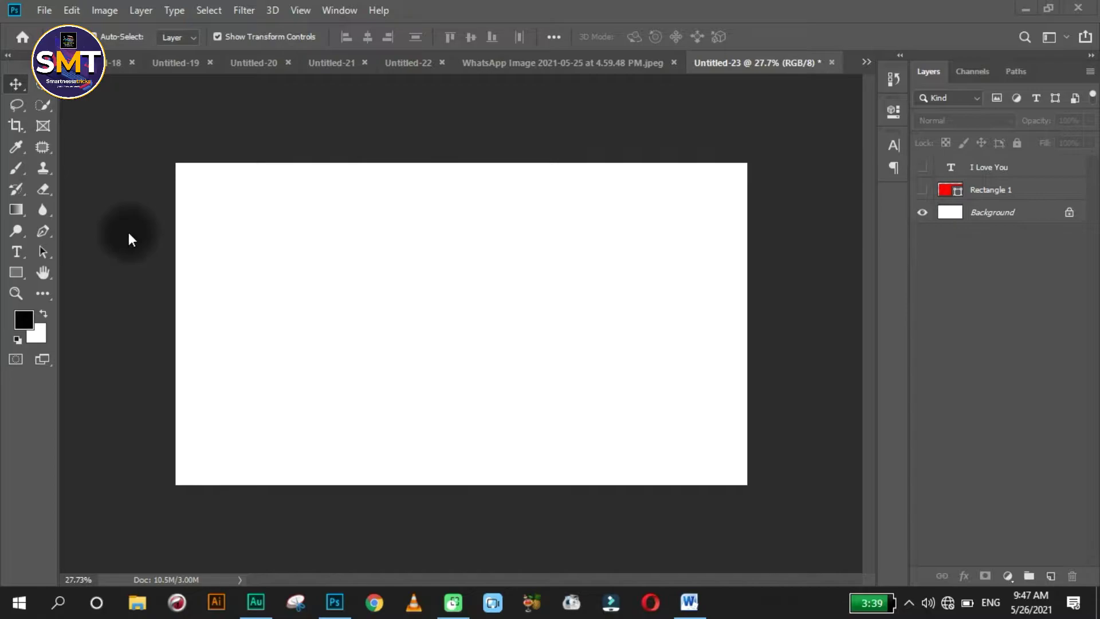
Step: Make Rectangle 1 visible and nudge the red rectangle back into place
click(43, 10)
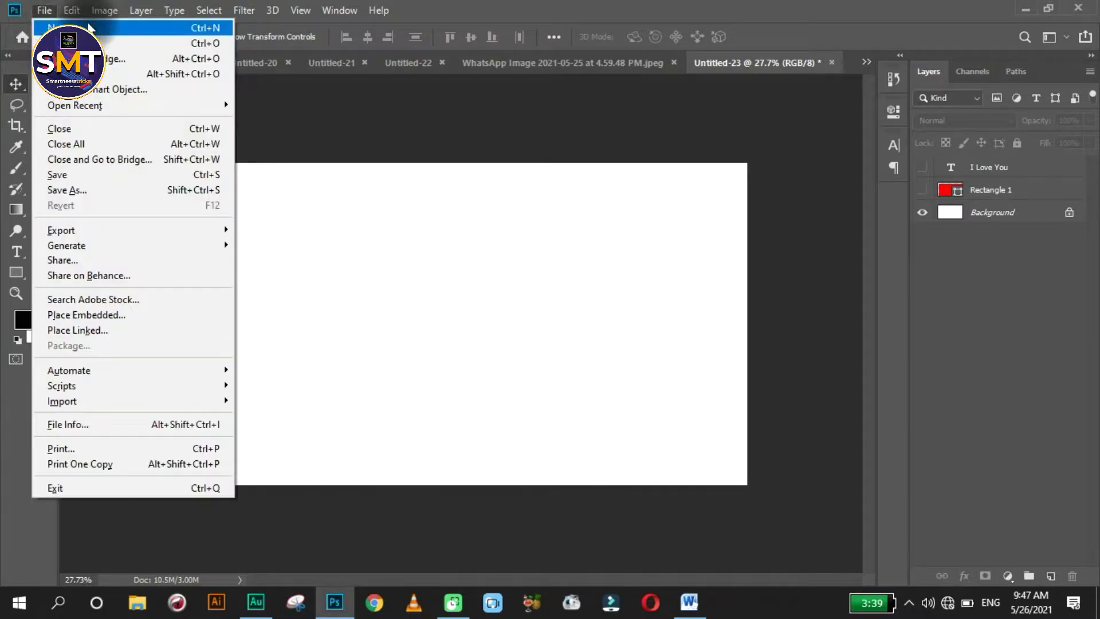
click(476, 138)
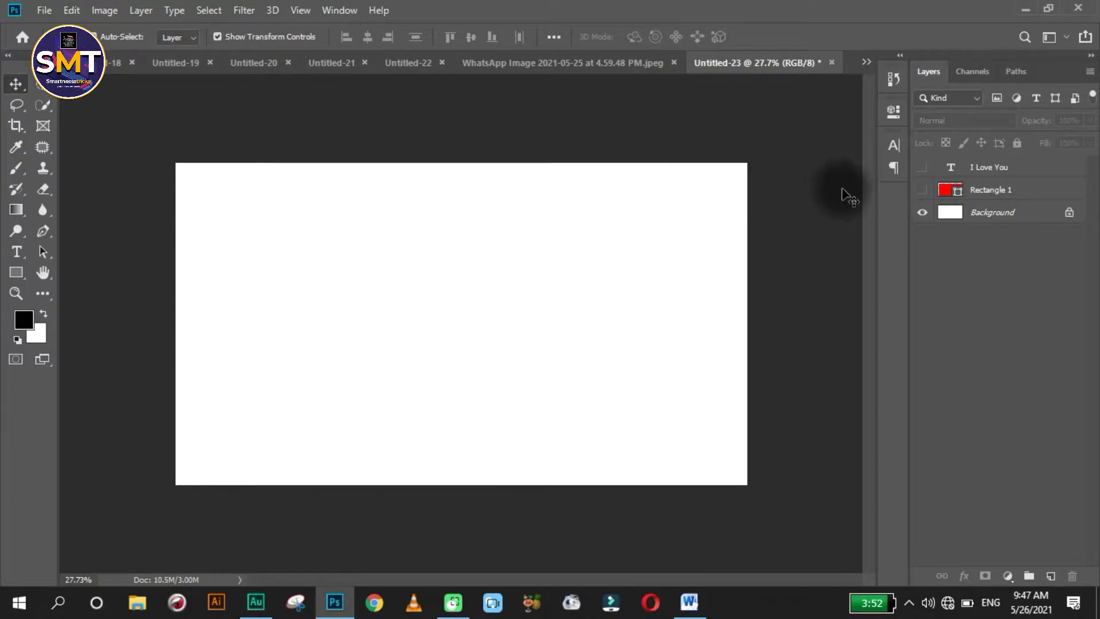
click(919, 191)
click(524, 291)
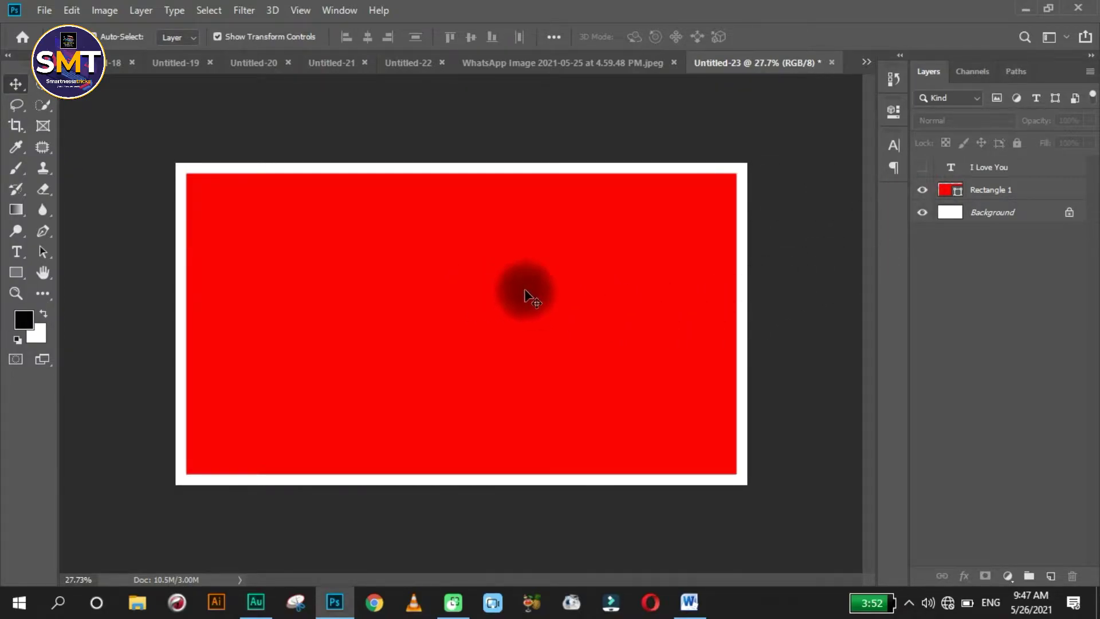
click(305, 269)
drag(305, 269, 332, 304)
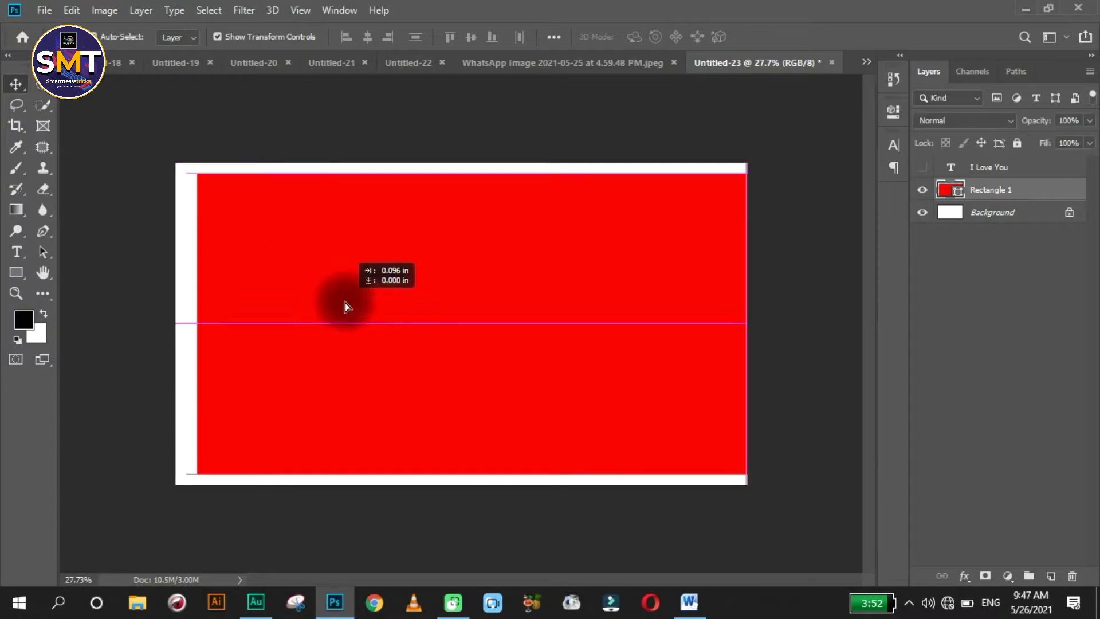
click(767, 331)
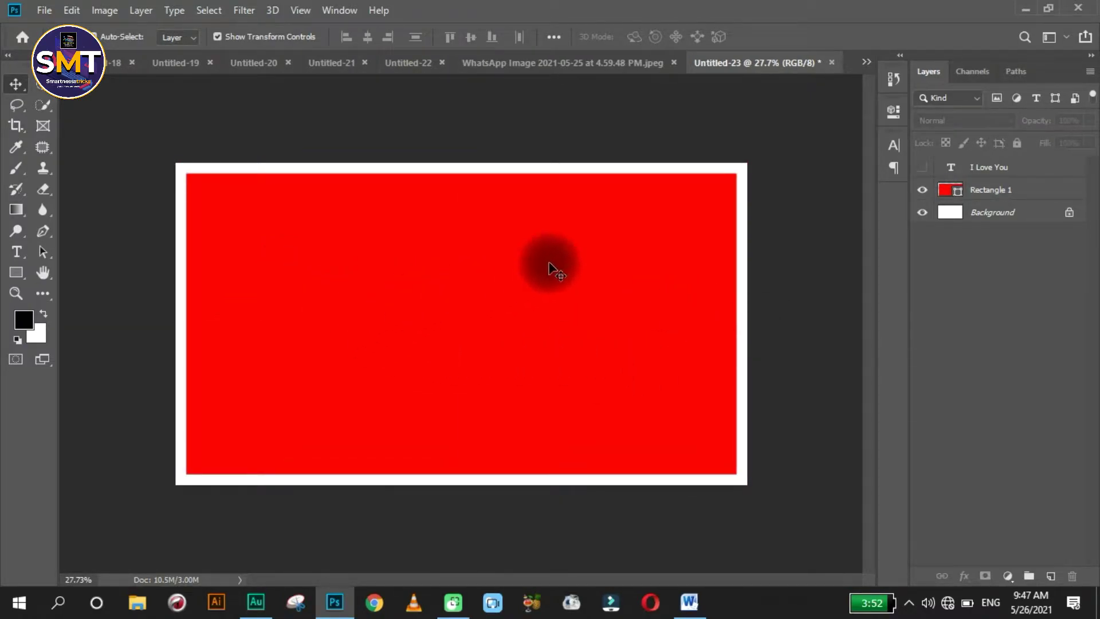
Step: Show the I Love You text layer and position the text on the rectangle
click(922, 167)
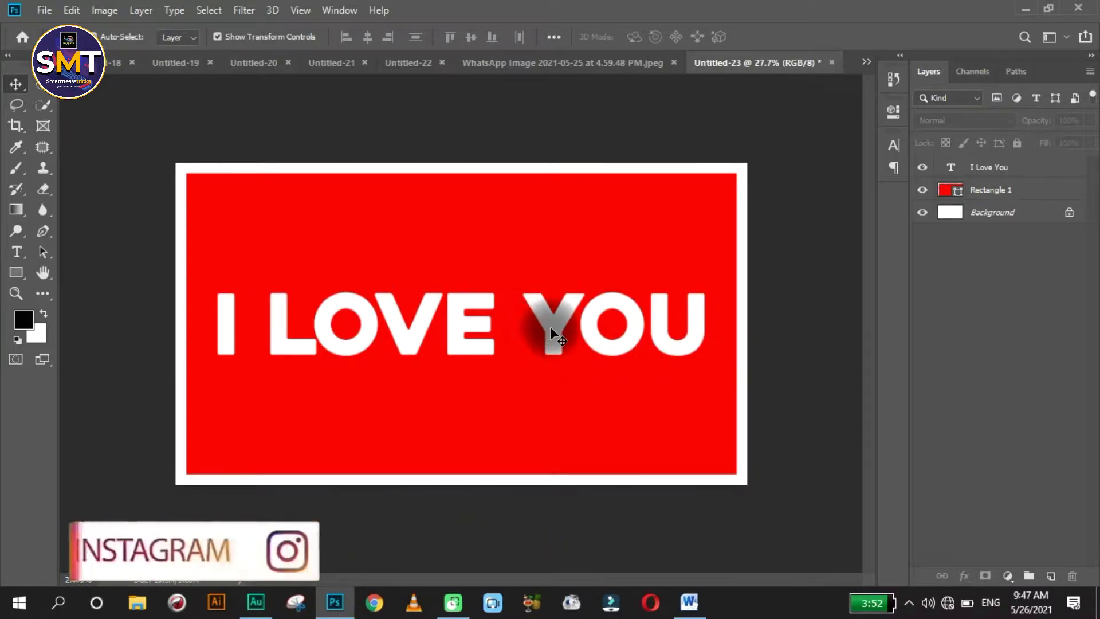
drag(550, 325, 569, 331)
click(811, 331)
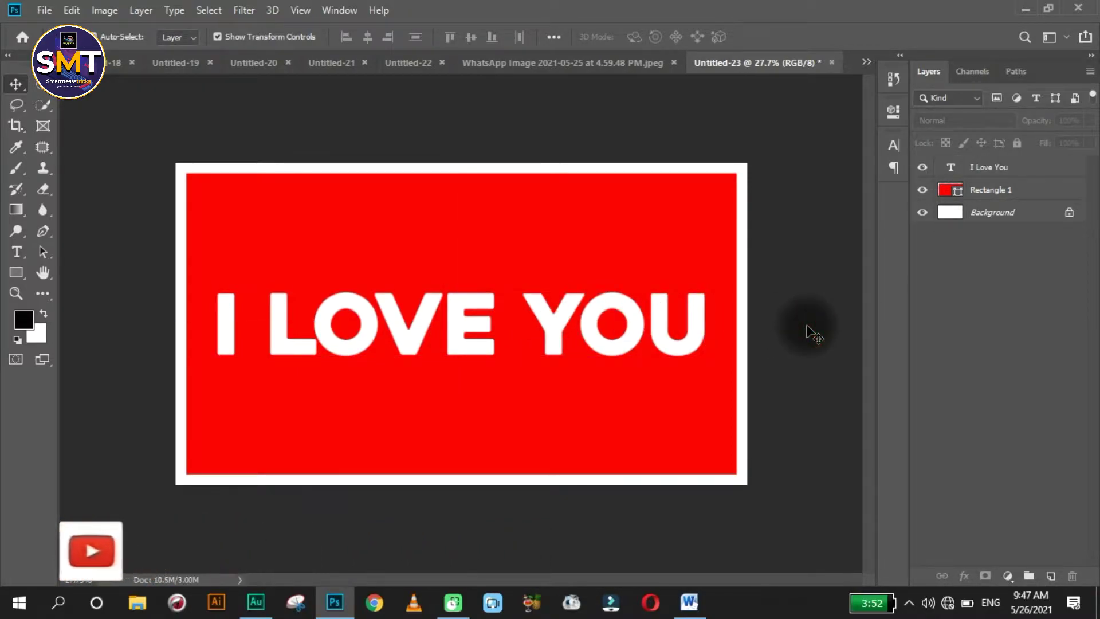
click(612, 324)
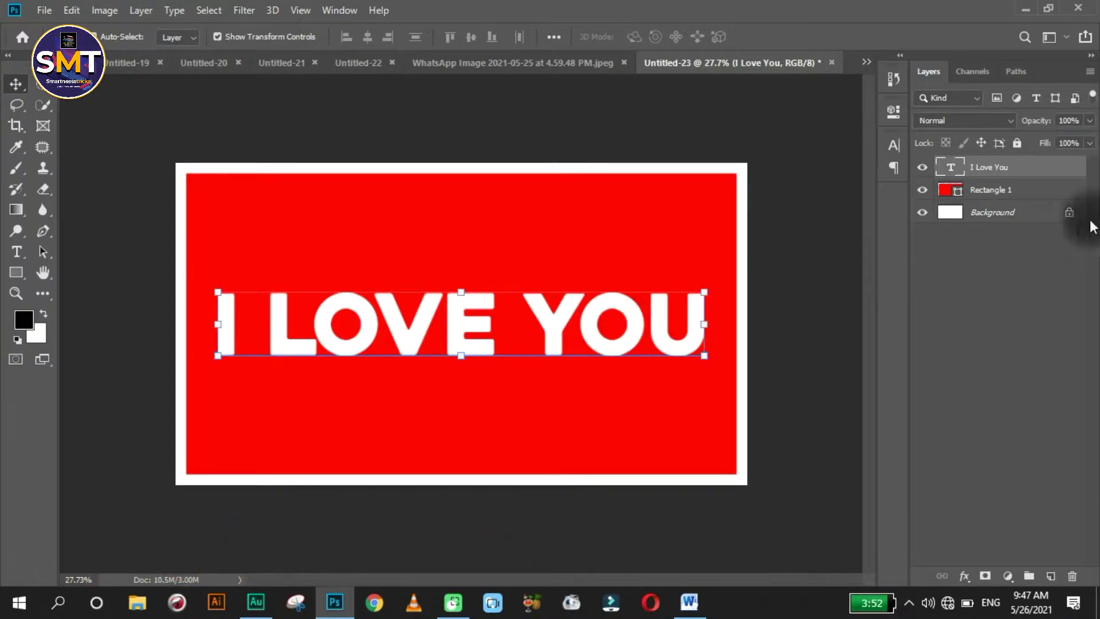
Step: Open Layer Style for the I Love You text layer and enable Drop Shadow
double_click(1047, 173)
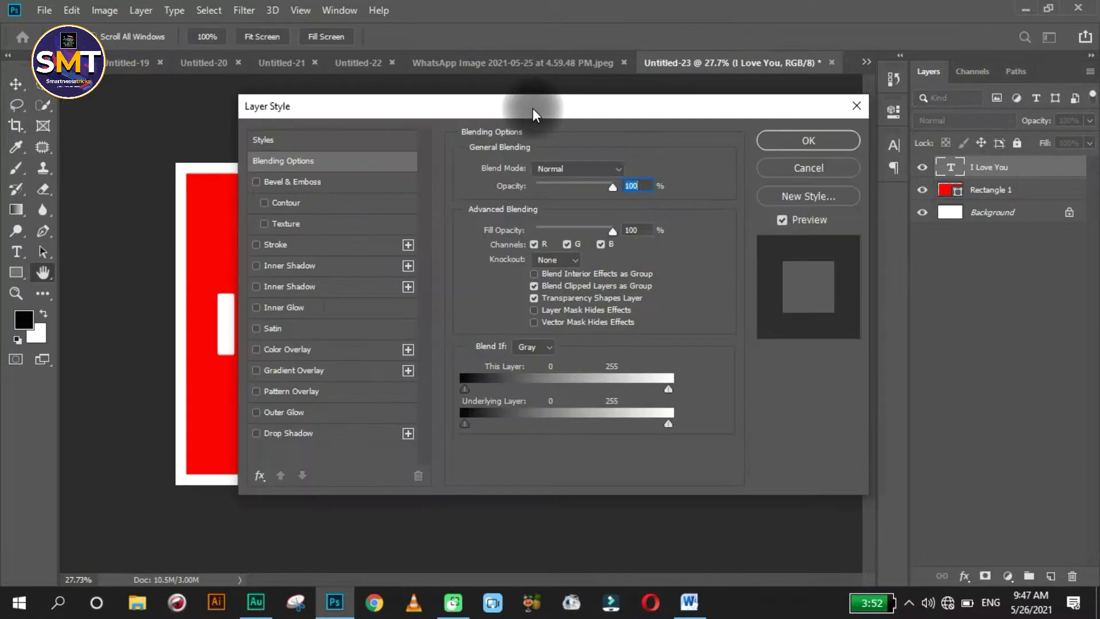
drag(634, 108, 774, 96)
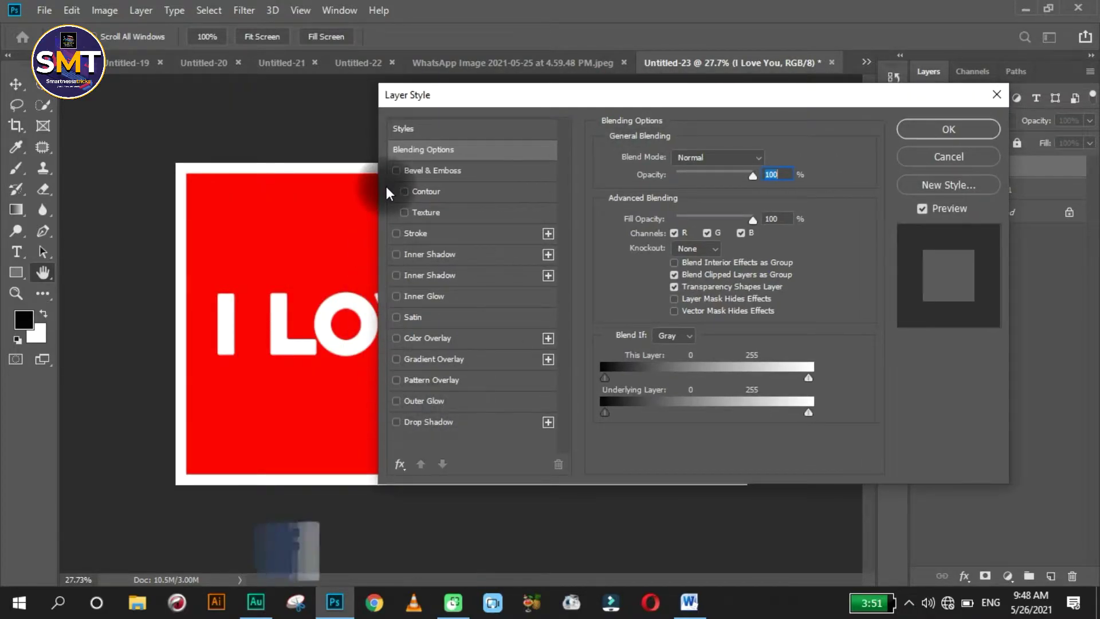
drag(446, 95, 604, 56)
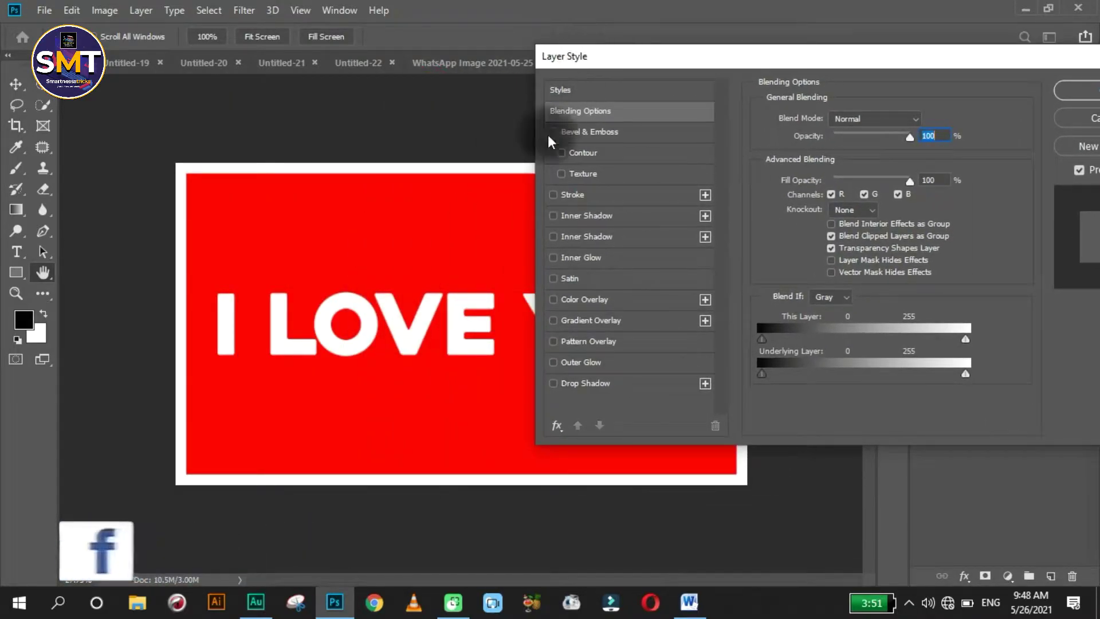
click(553, 382)
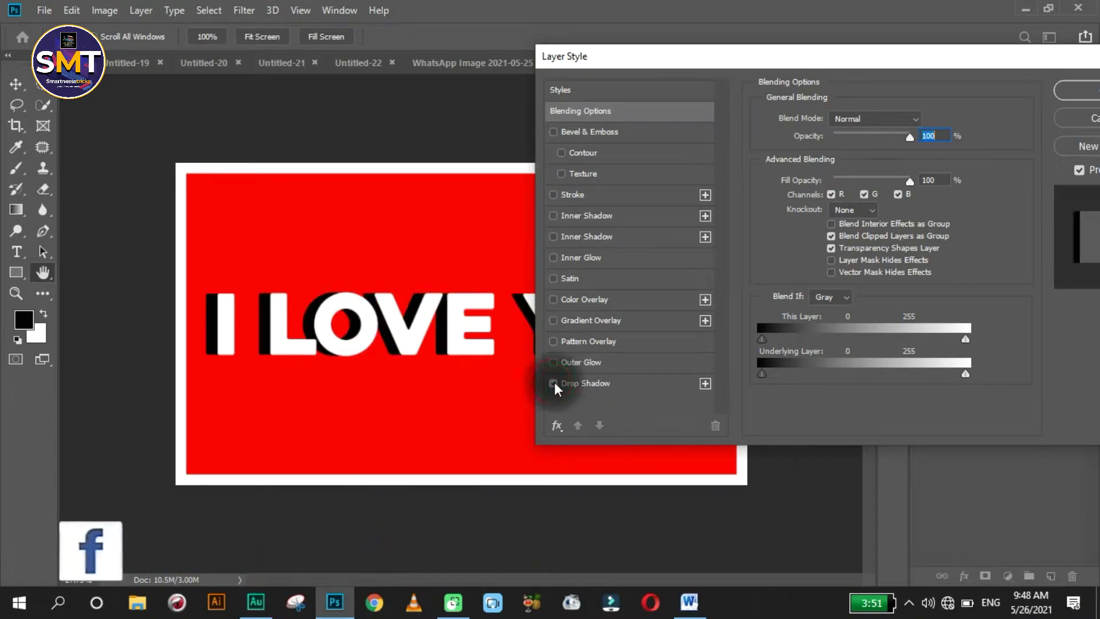
Step: Set the drop shadow to Normal blend mode and a 0° angle without global light
click(638, 384)
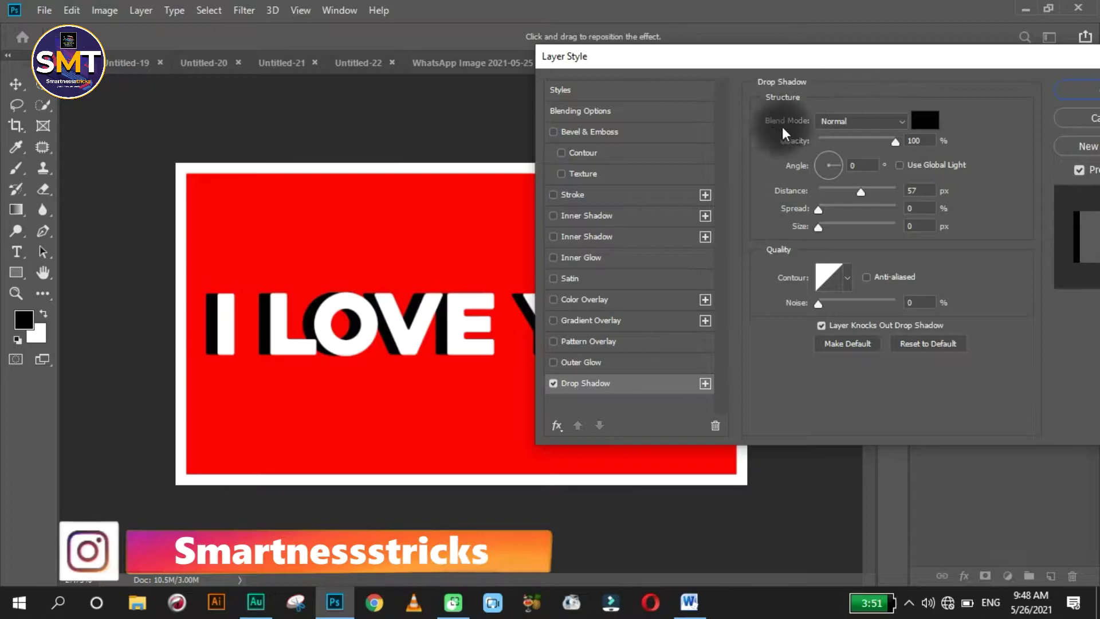
click(860, 120)
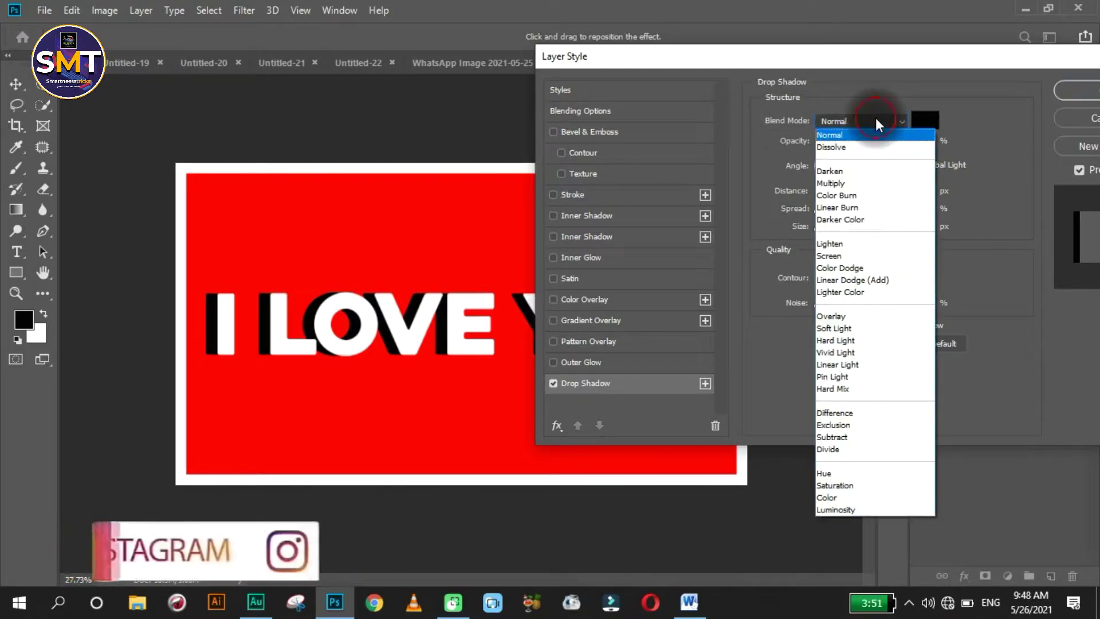
click(849, 135)
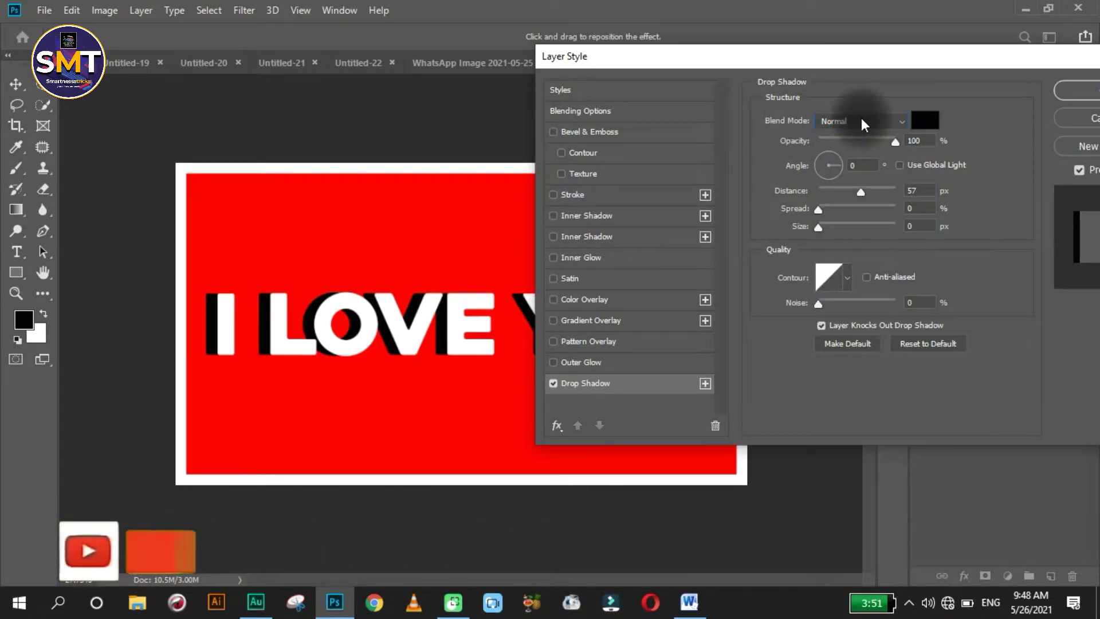
click(898, 165)
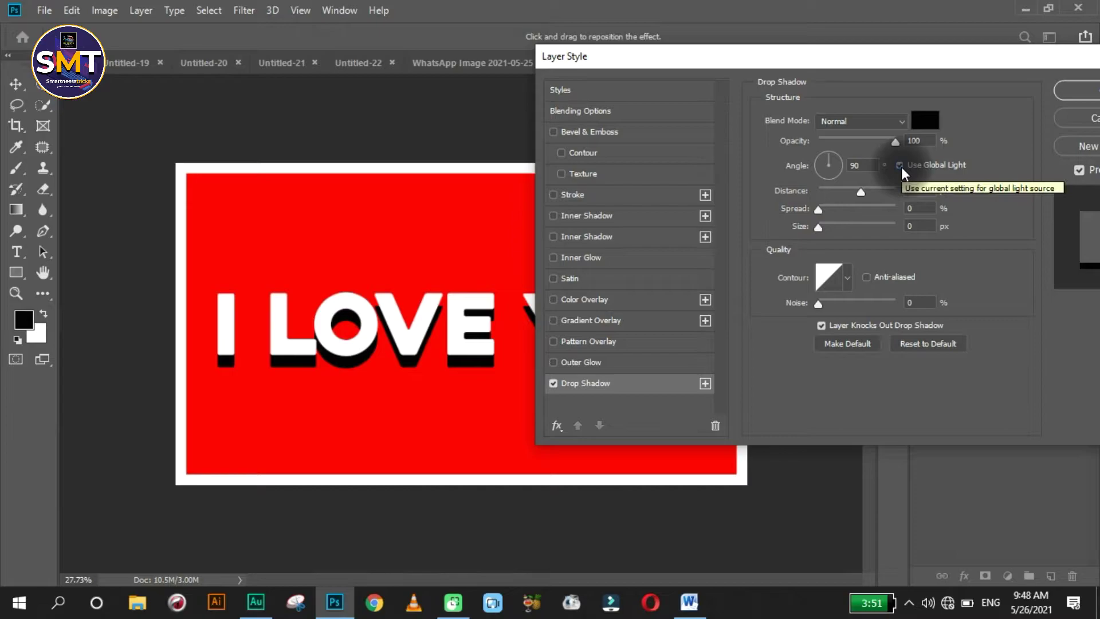
click(902, 166)
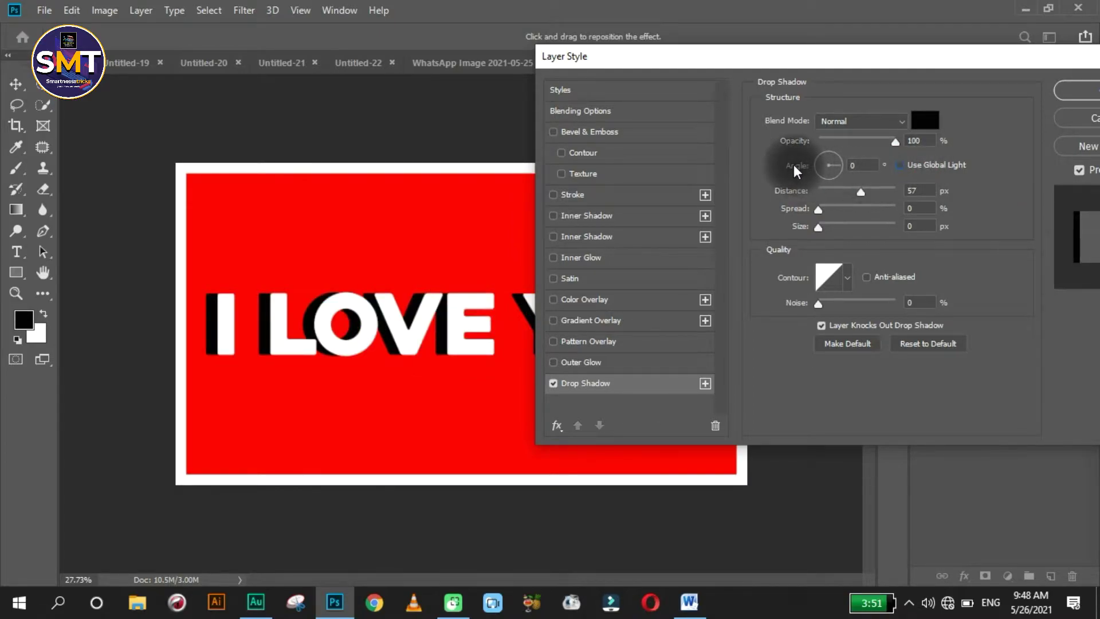
click(828, 154)
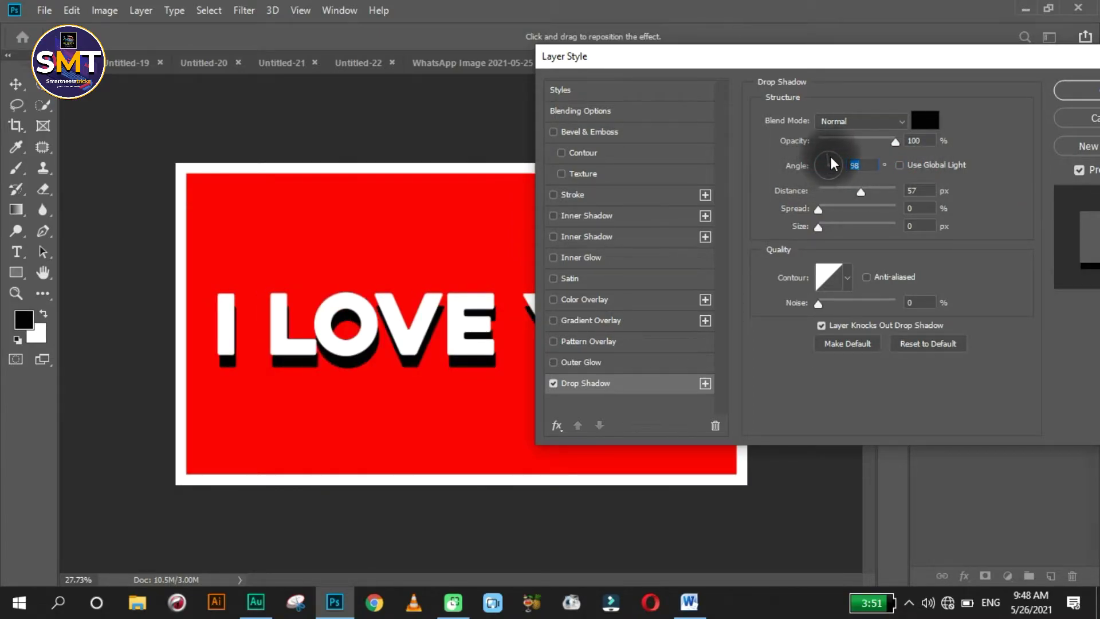
mouse_move(824, 175)
mouse_down()
mouse_move(817, 164)
mouse_move(840, 165)
mouse_up()
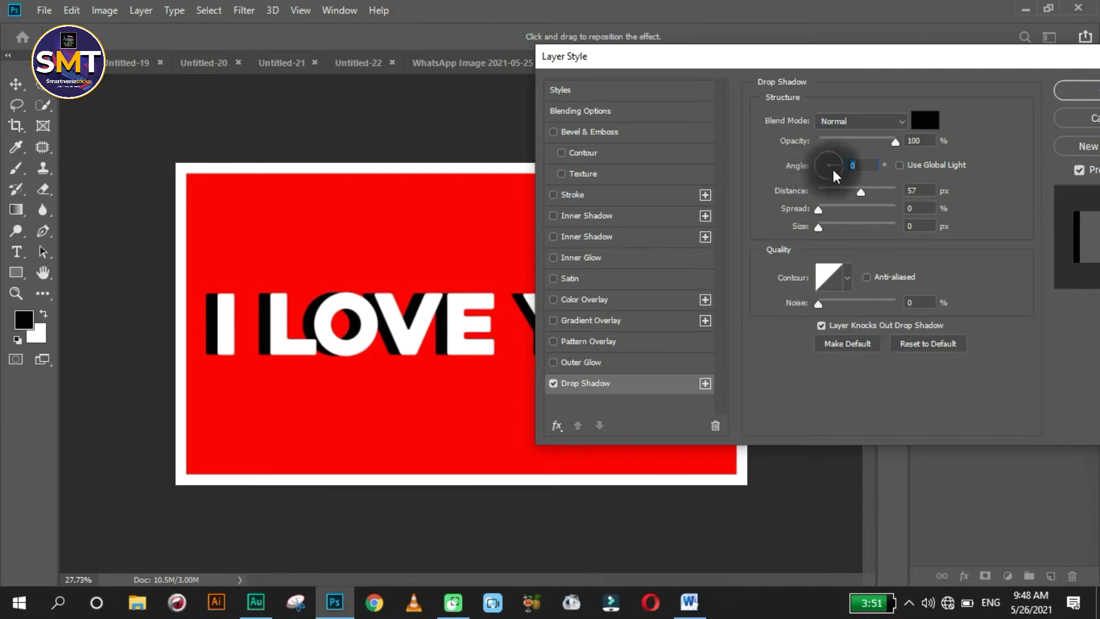
click(819, 167)
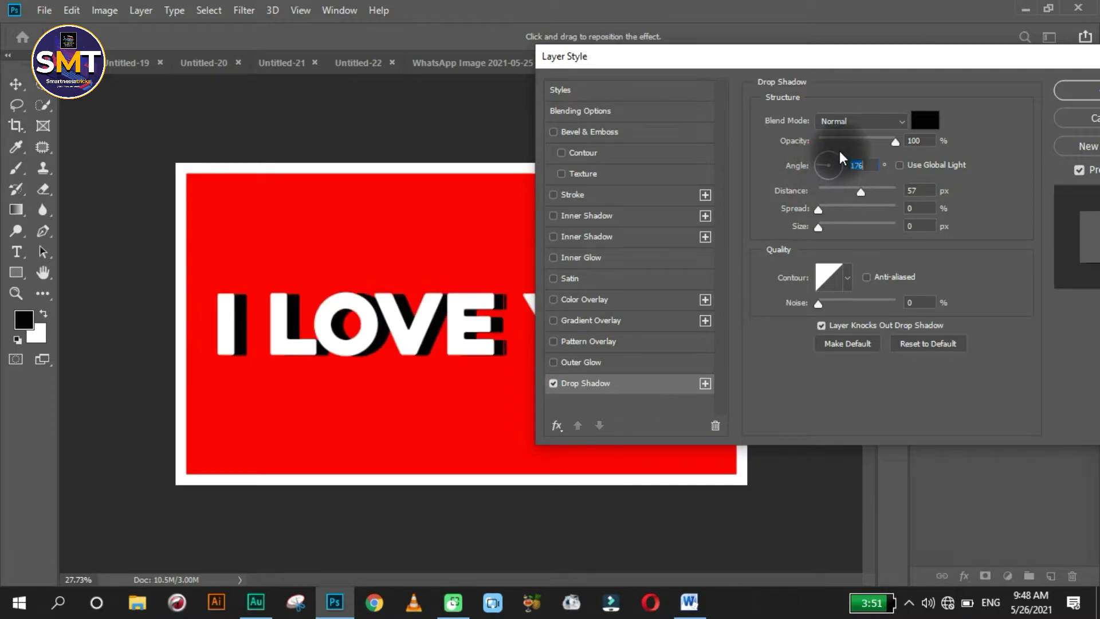
click(837, 165)
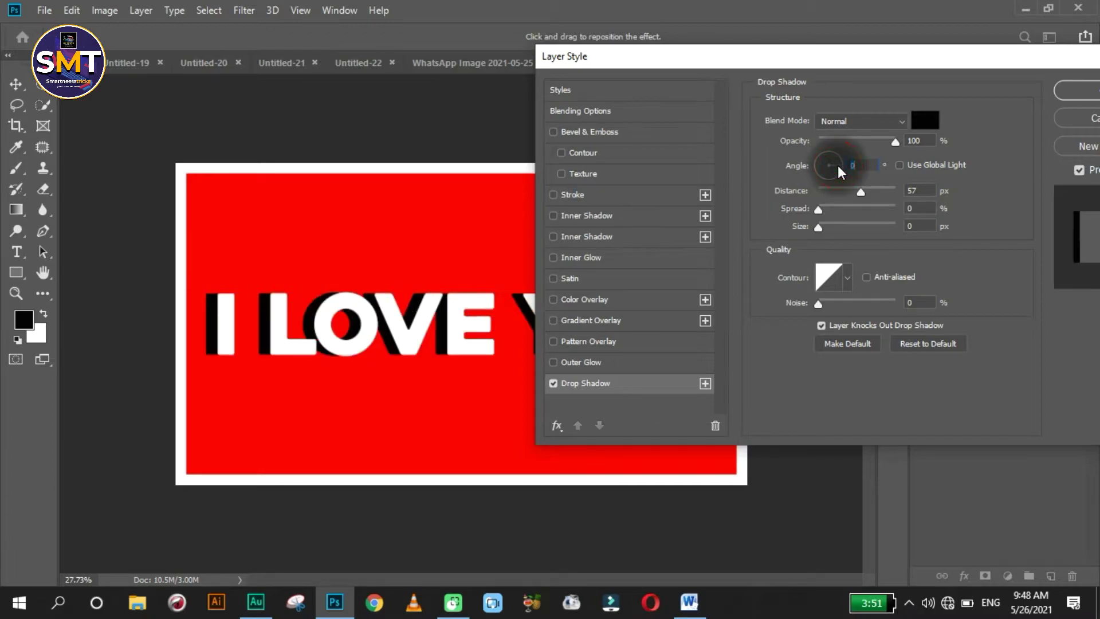
Step: Increase the drop shadow distance to 57 px, keeping the text in view
drag(829, 72, 888, 49)
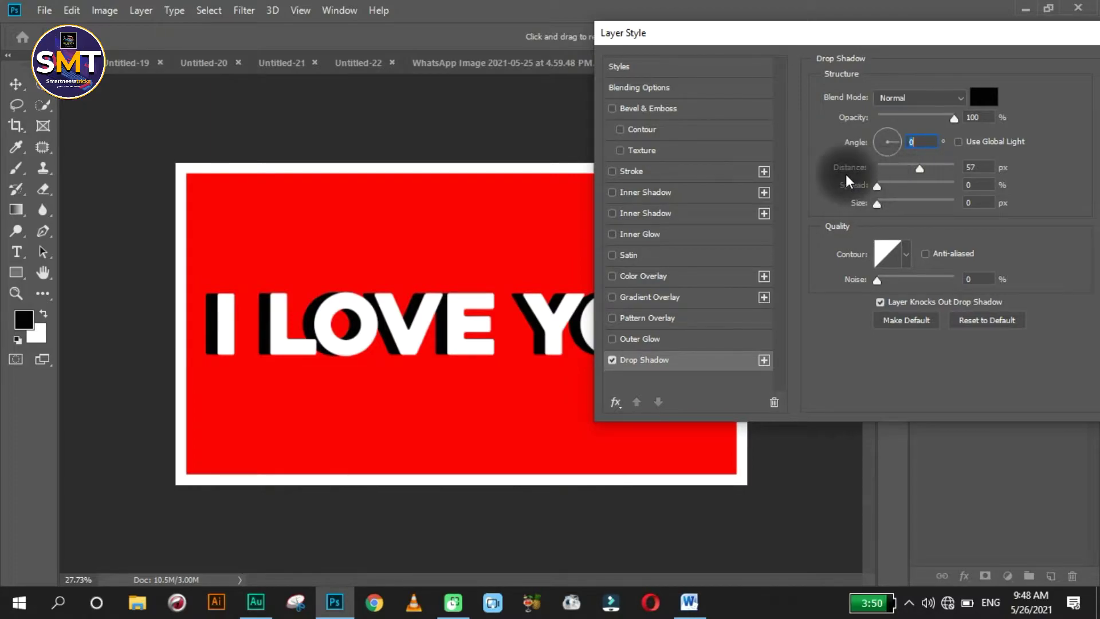
drag(849, 171, 843, 179)
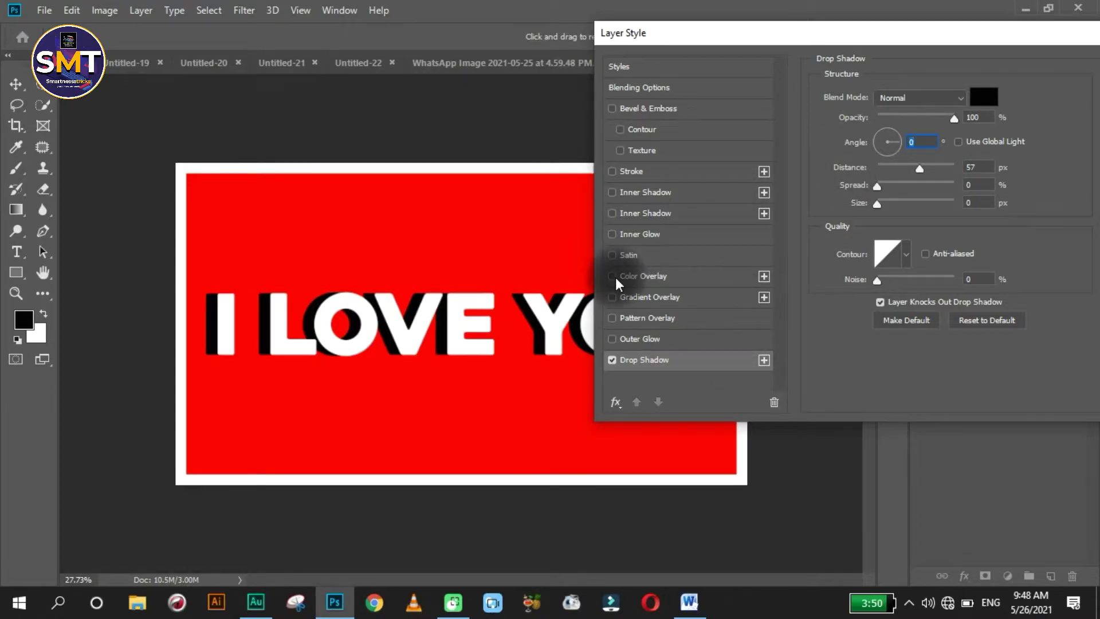
drag(624, 37, 810, 128)
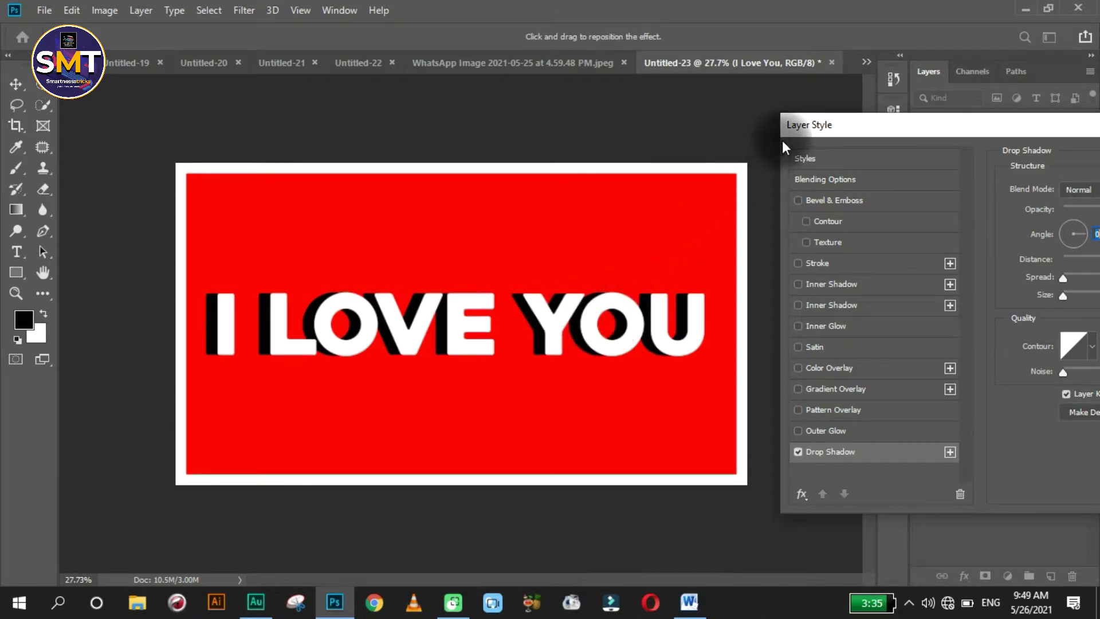
mouse_move(810, 134)
mouse_down()
mouse_move(717, 80)
mouse_move(735, 72)
mouse_up()
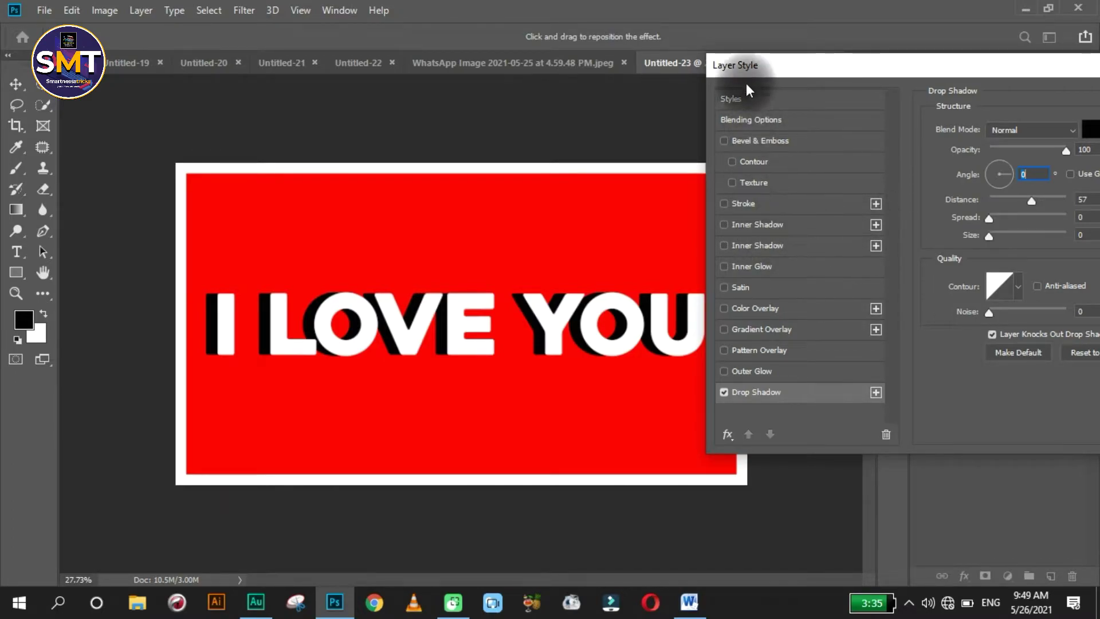
Step: Enable the red Inner Shadow and set its Size to about 122 px
drag(748, 73, 768, 67)
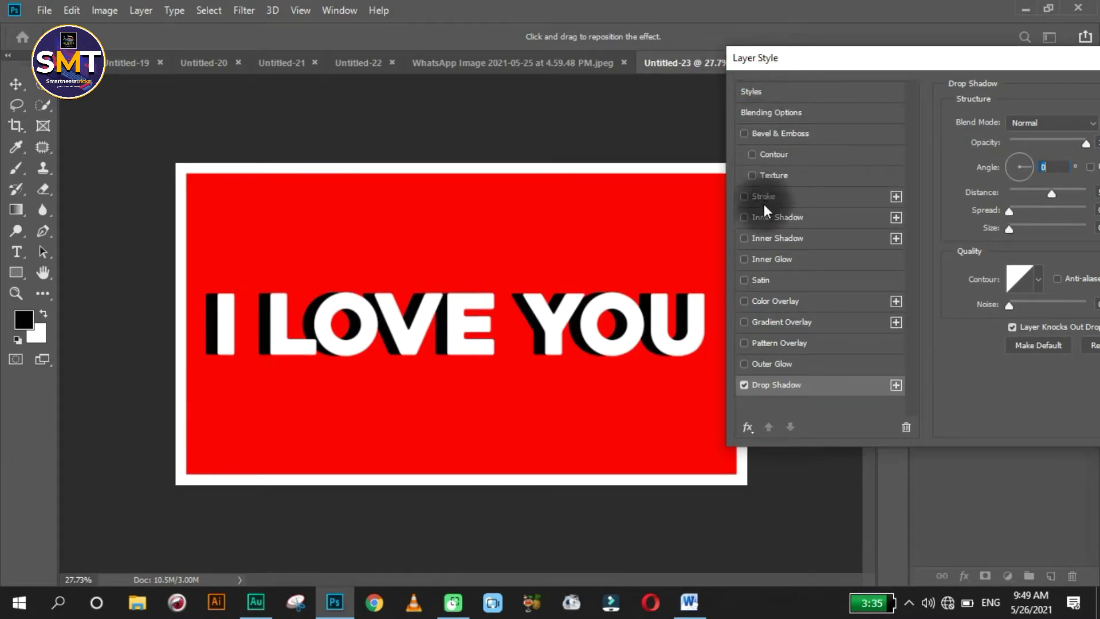
click(743, 238)
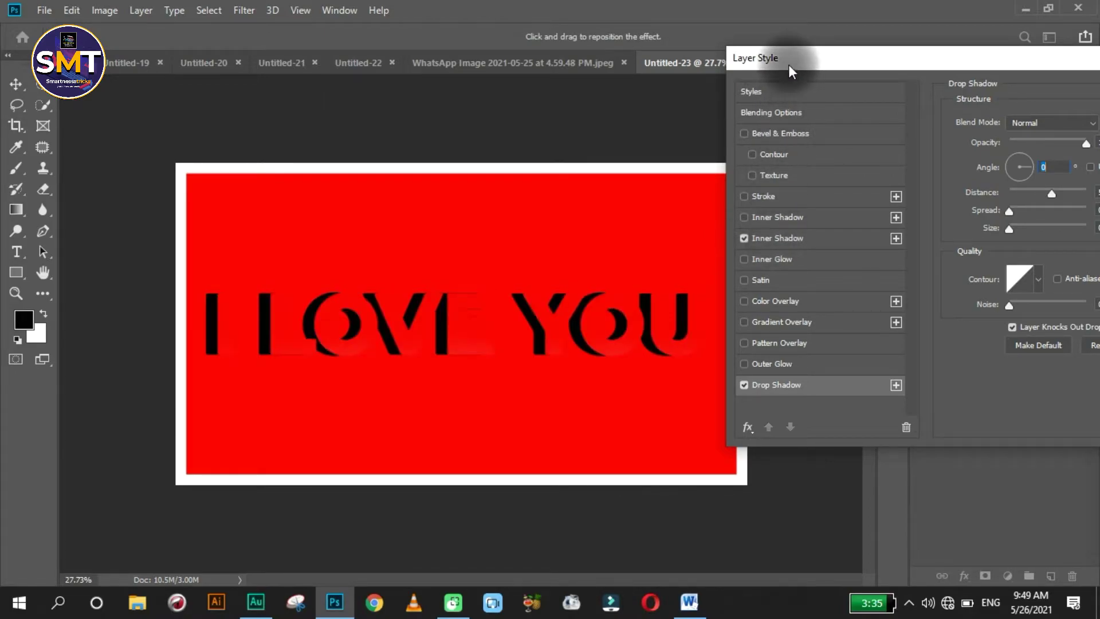
drag(789, 64, 720, 60)
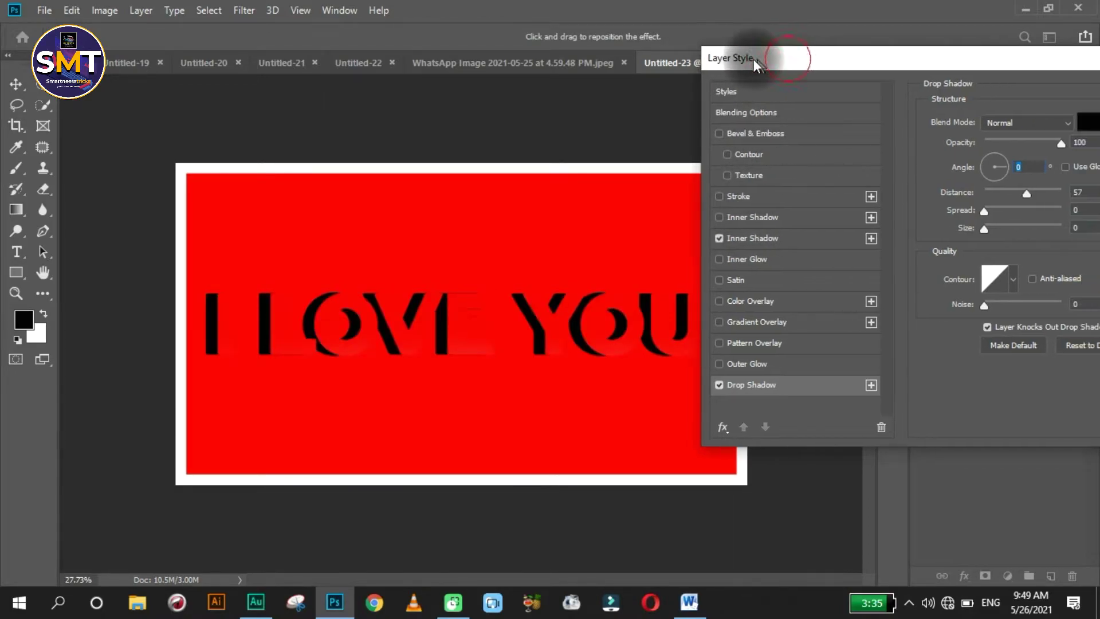
click(745, 235)
drag(985, 54, 863, 51)
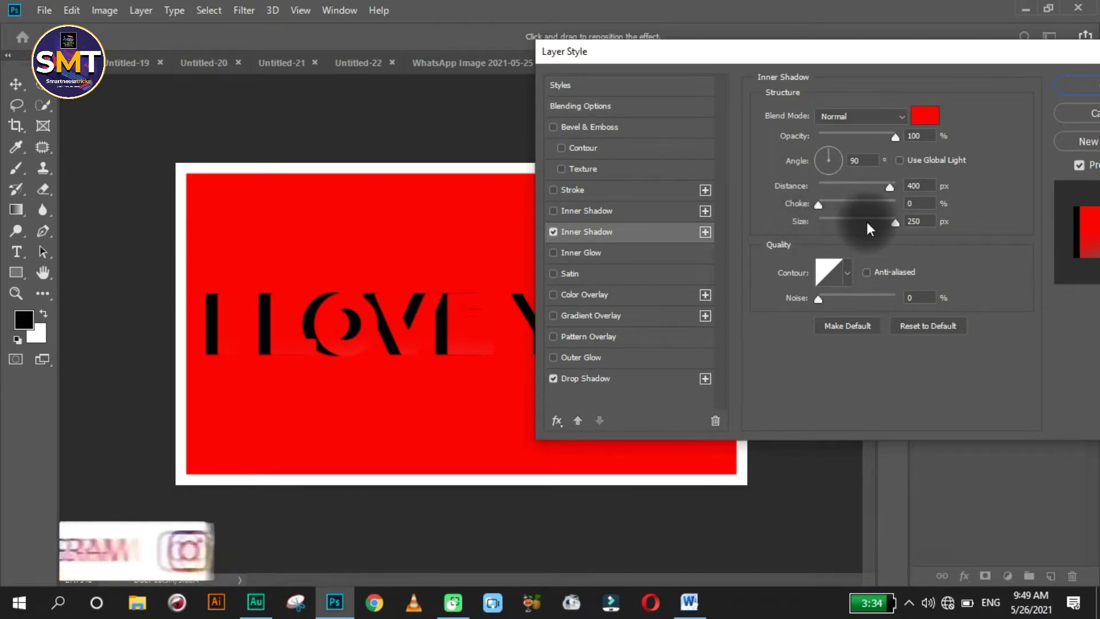
drag(799, 222, 565, 249)
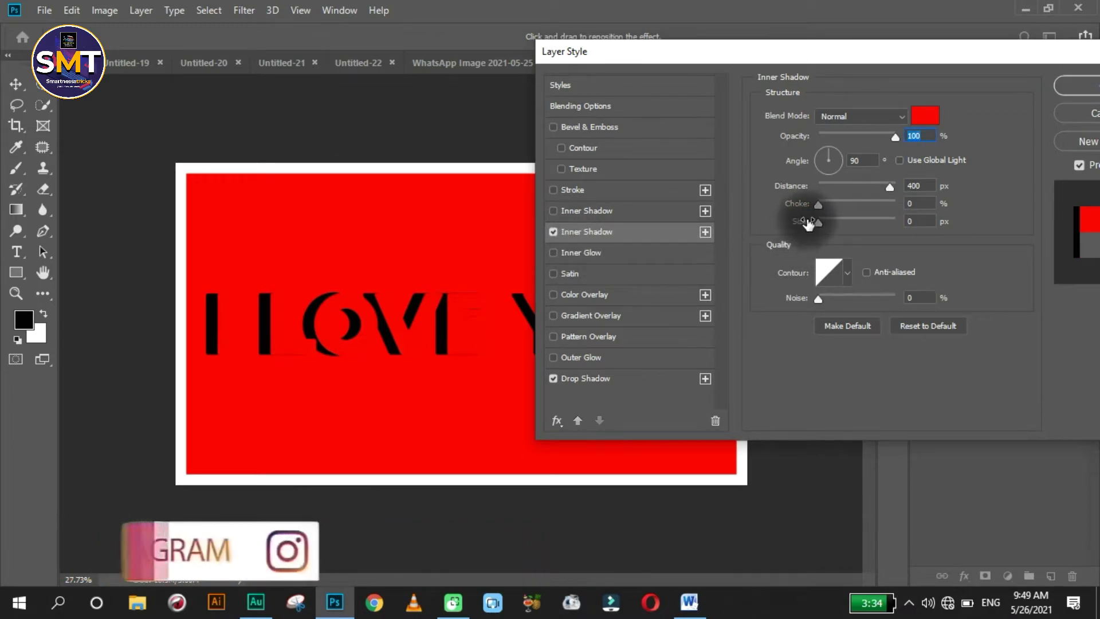
mouse_move(823, 223)
mouse_down()
mouse_move(899, 229)
mouse_move(890, 228)
mouse_up()
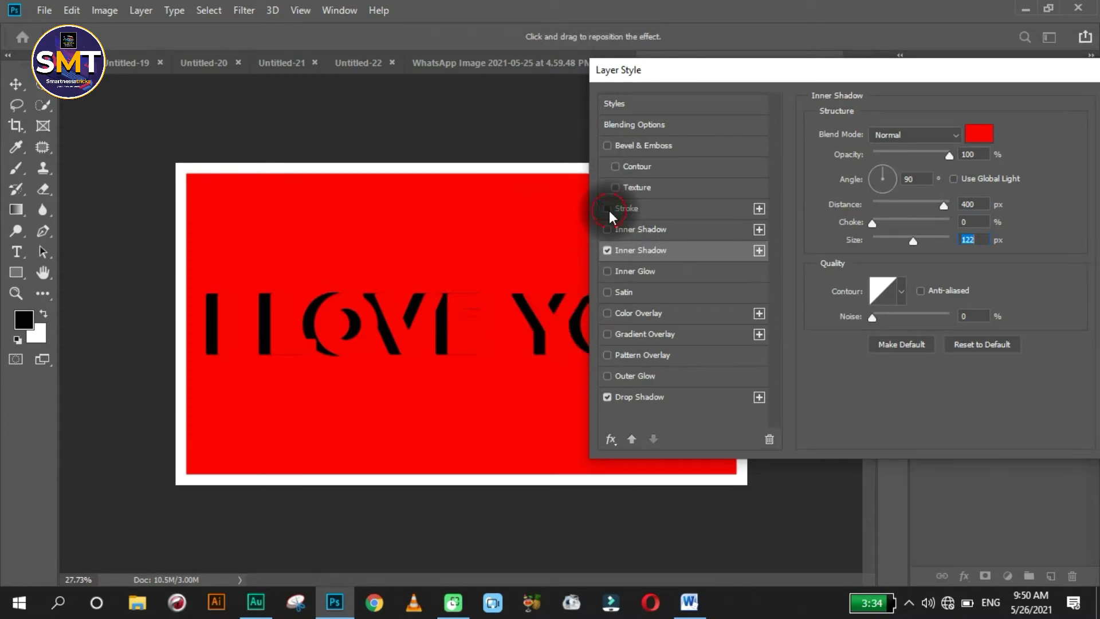
Step: Add a white Stroke outline to the I LOVE YOU text
click(607, 209)
drag(656, 69, 767, 70)
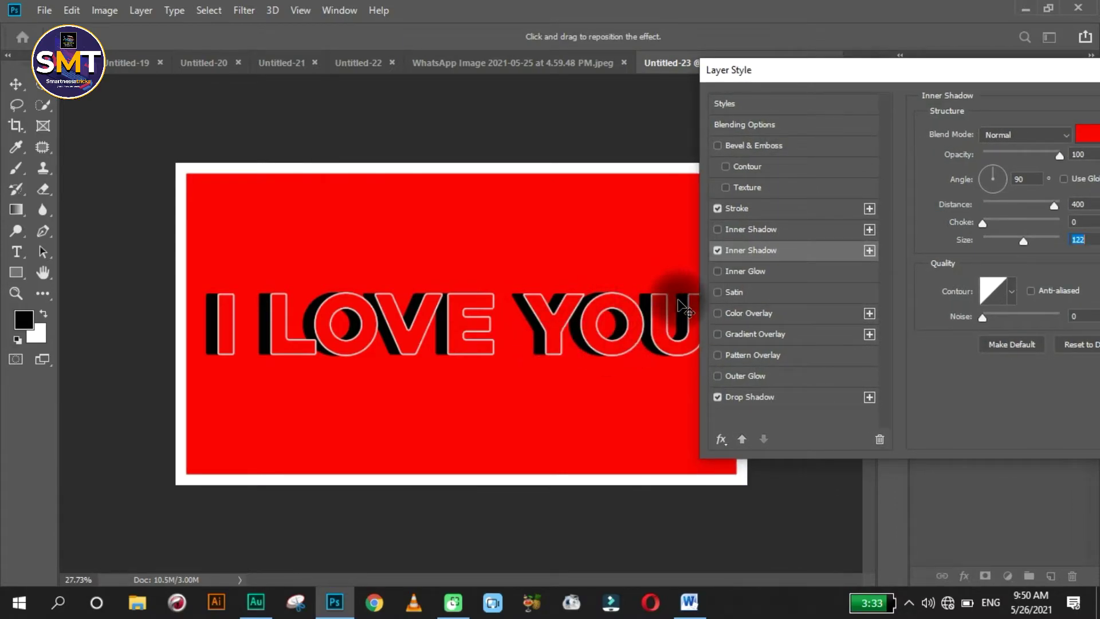
drag(812, 73, 864, 73)
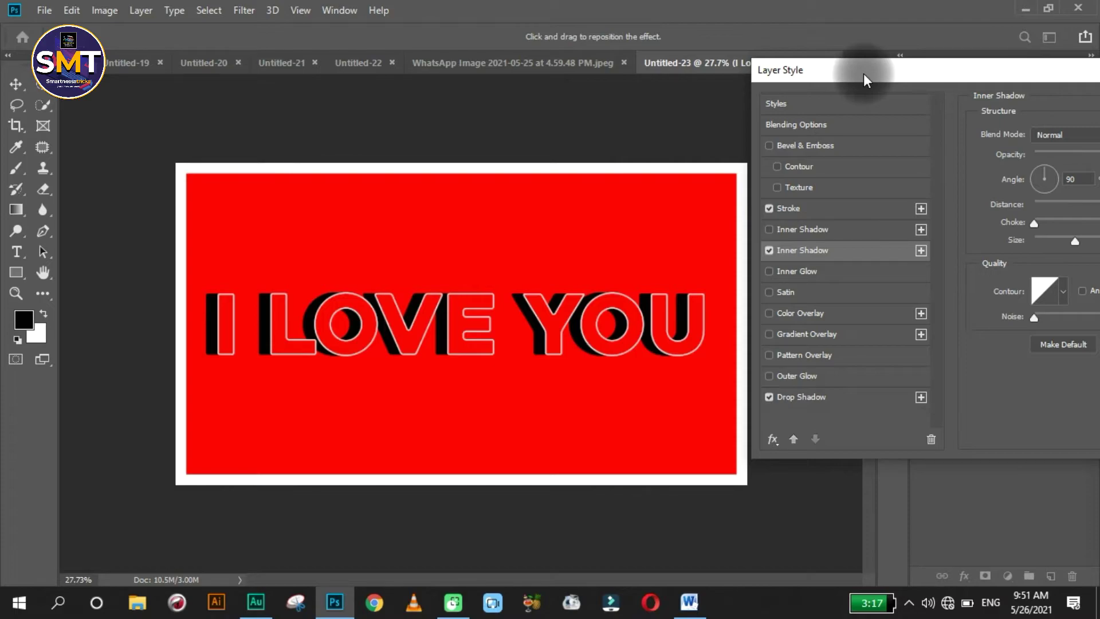
Step: Toggle the Inner Shadow off and back on to compare the look
click(770, 251)
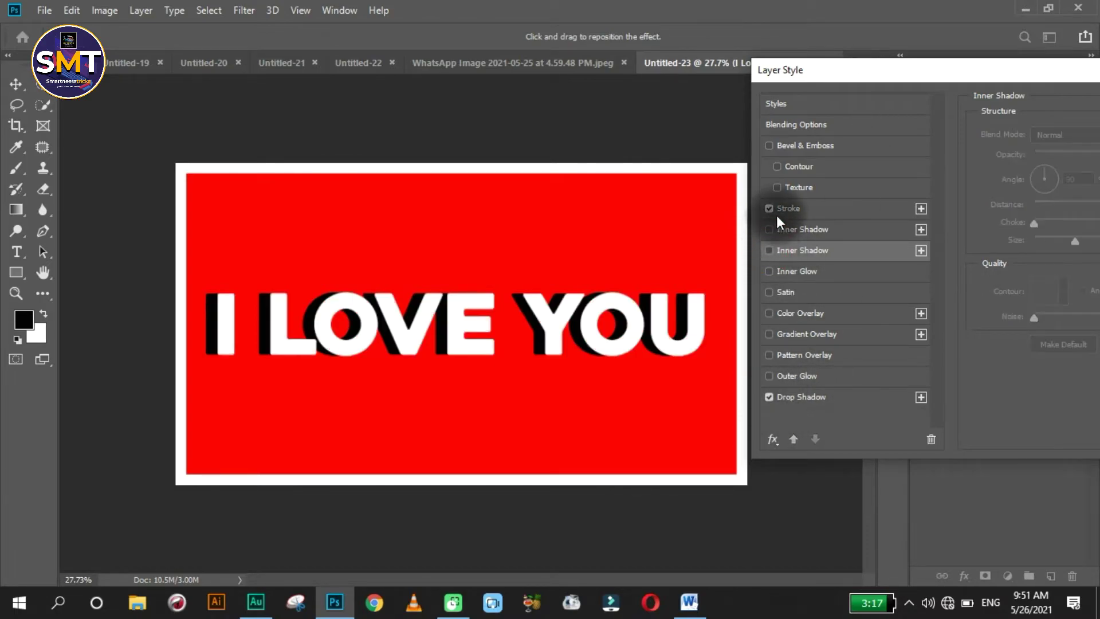
click(770, 209)
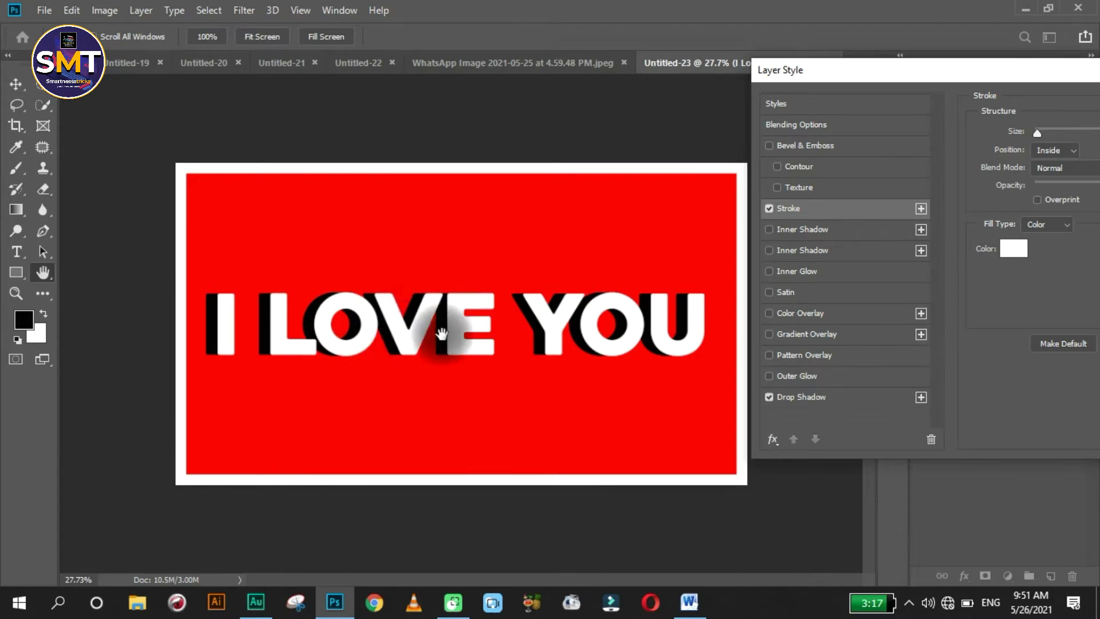
click(768, 251)
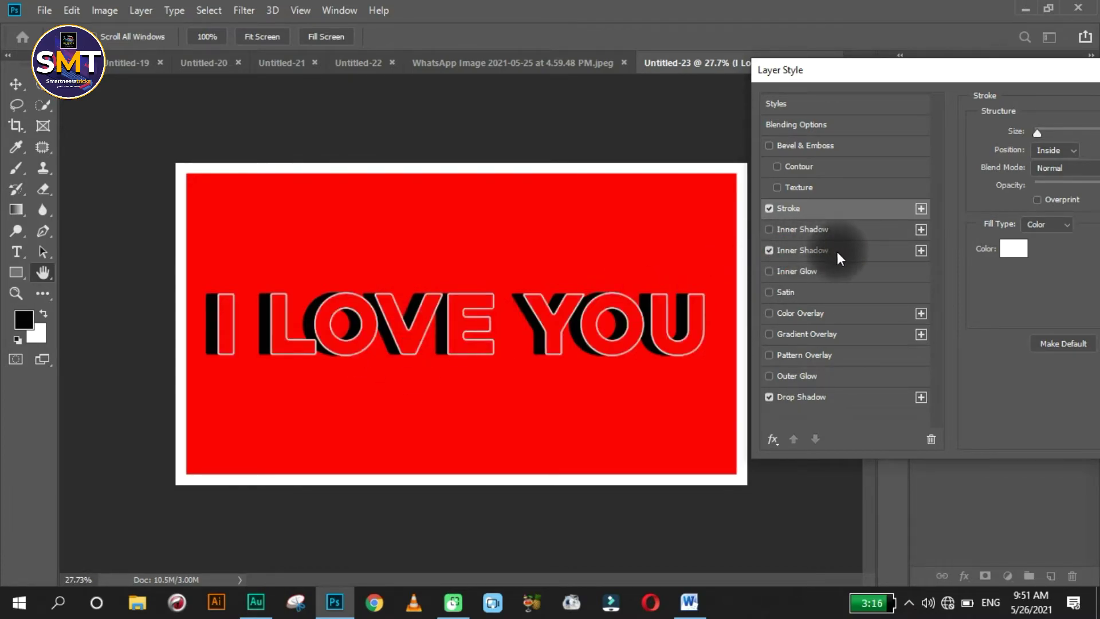
drag(864, 98, 837, 82)
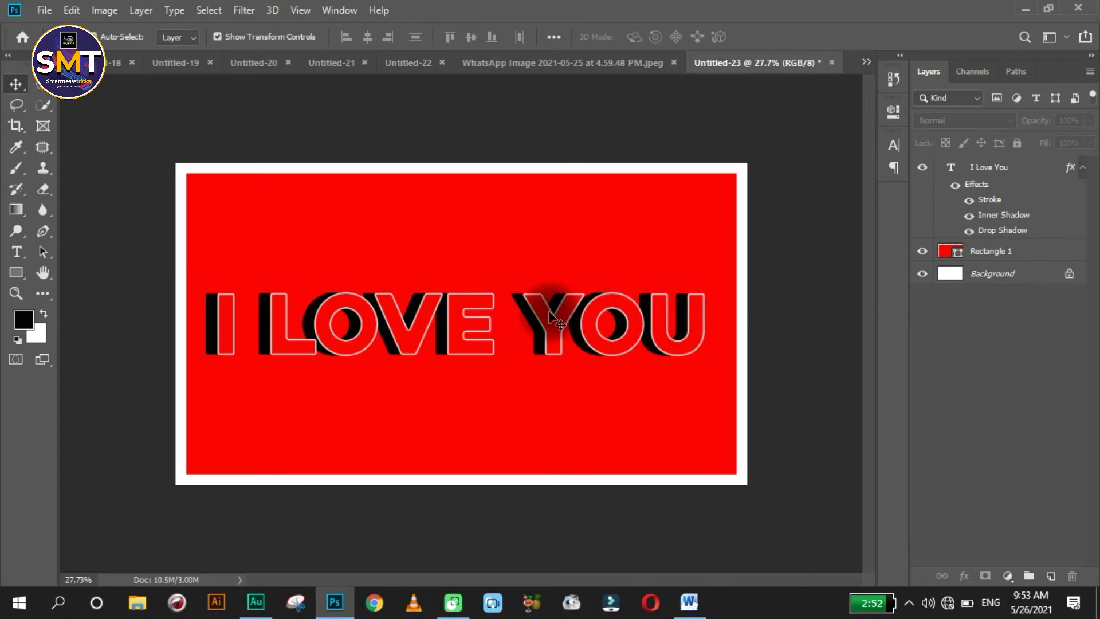
scroll(366, 321, up, 5)
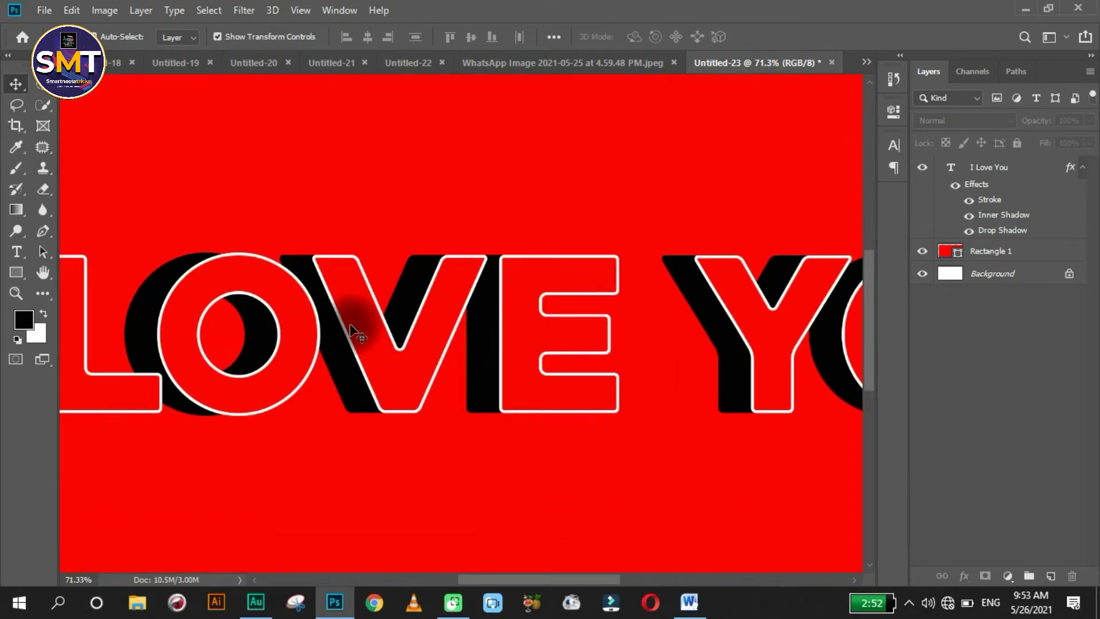
scroll(436, 307, down, 2)
scroll(402, 310, down, 2)
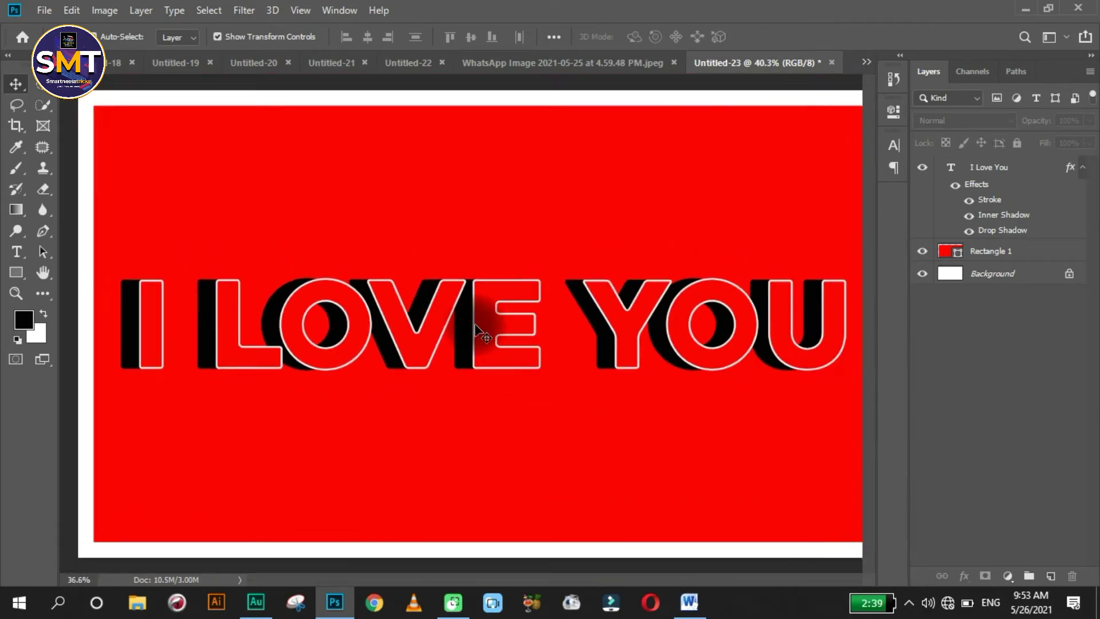
scroll(586, 309, up, 2)
scroll(582, 305, up, 3)
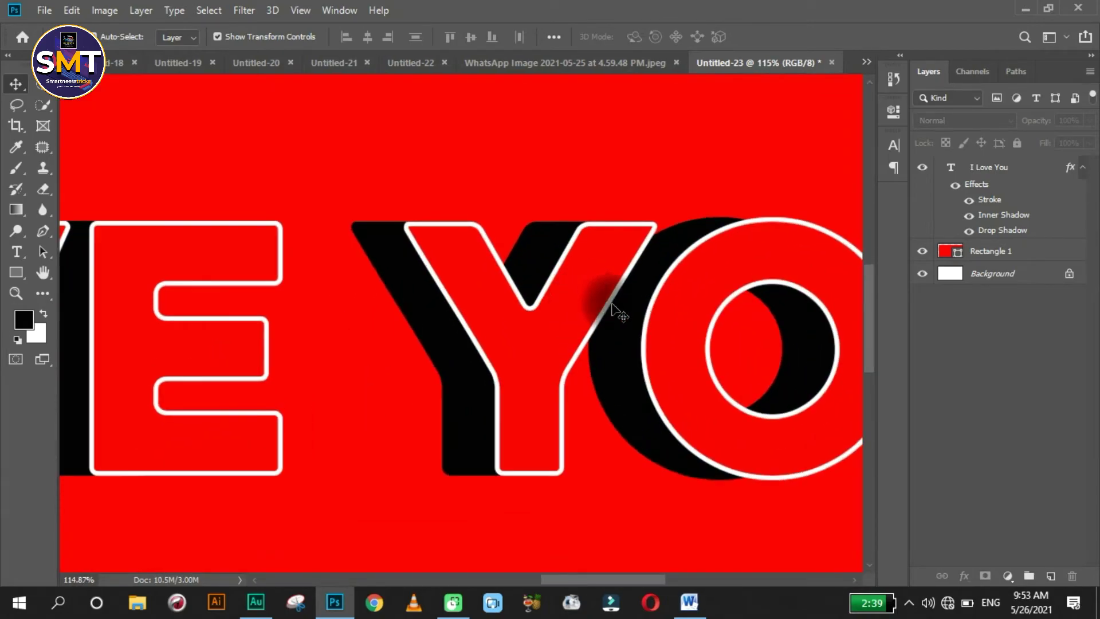
scroll(669, 312, down, 1)
scroll(696, 314, down, 2)
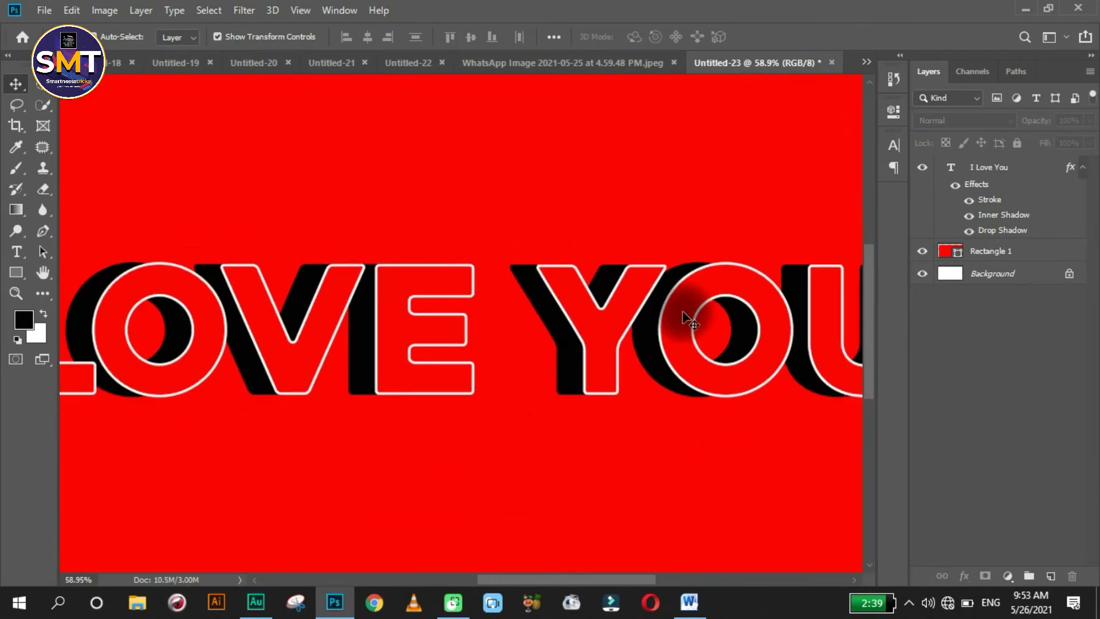
scroll(699, 318, down, 1)
scroll(245, 373, down, 1)
scroll(337, 329, down, 1)
scroll(339, 330, up, 1)
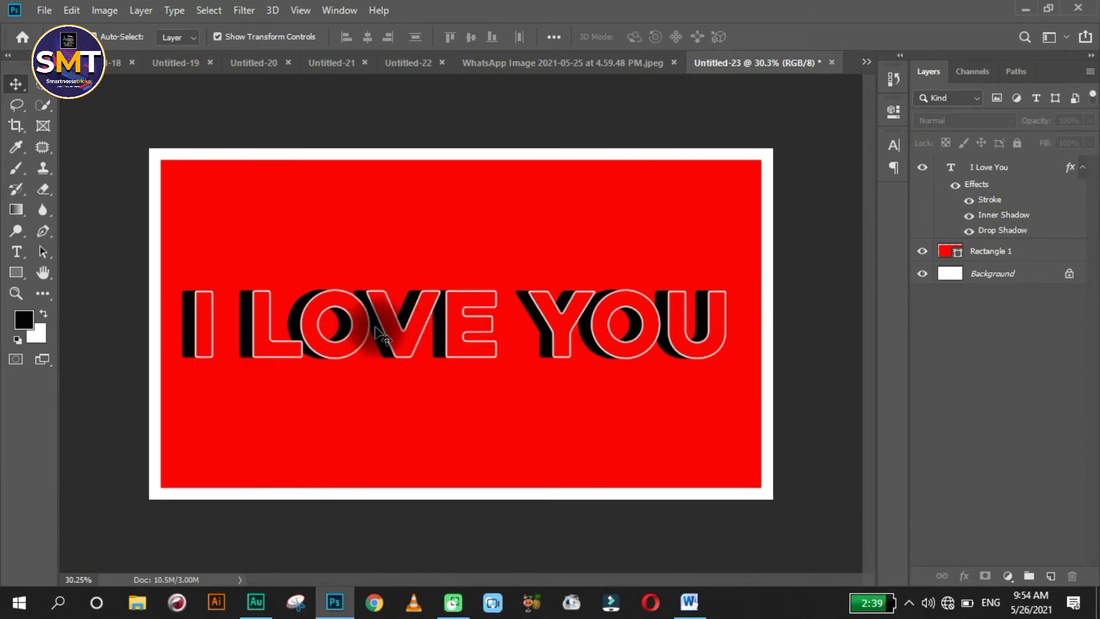
scroll(346, 334, up, 1)
scroll(338, 334, down, 2)
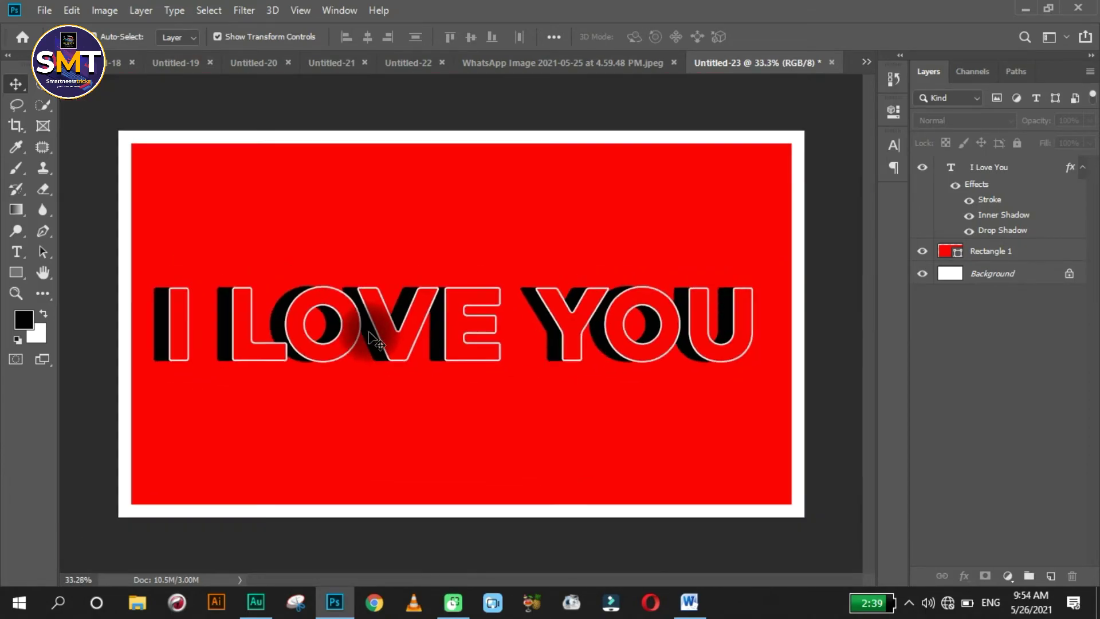